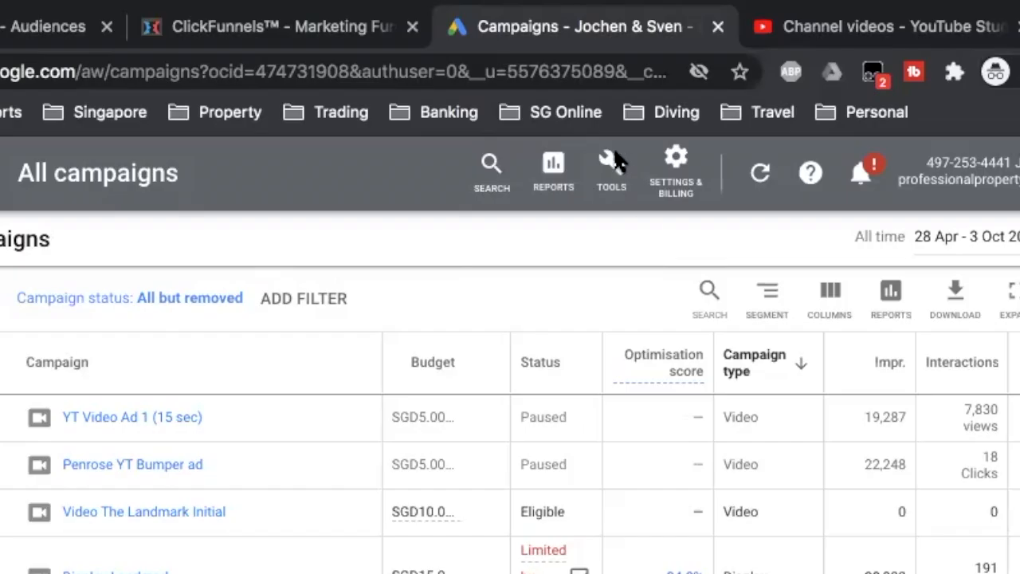
Step: Open the Audience manager from the shared library of the Google Ads account
left_click(611, 164)
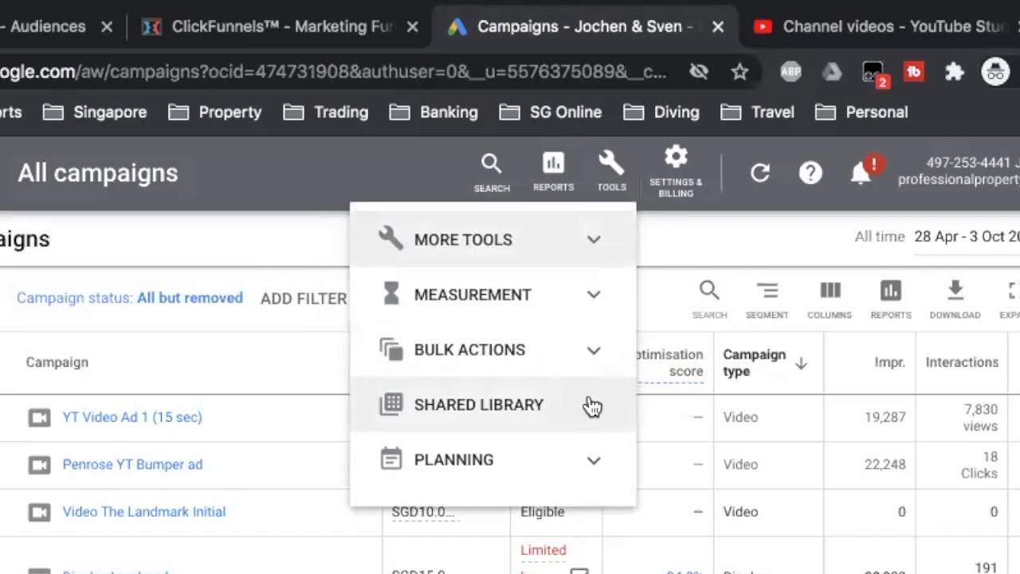
left_click(592, 406)
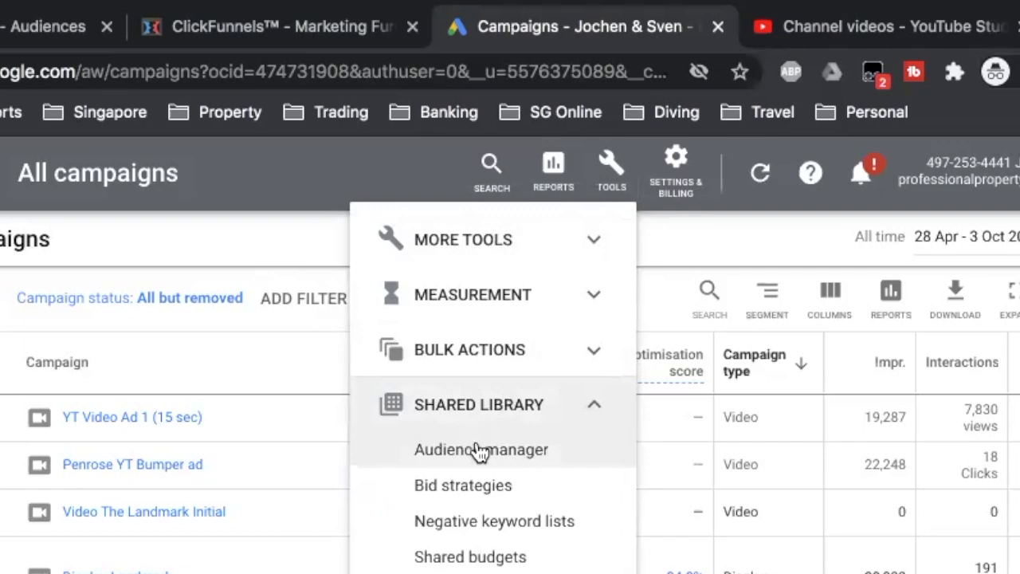
left_click(469, 451)
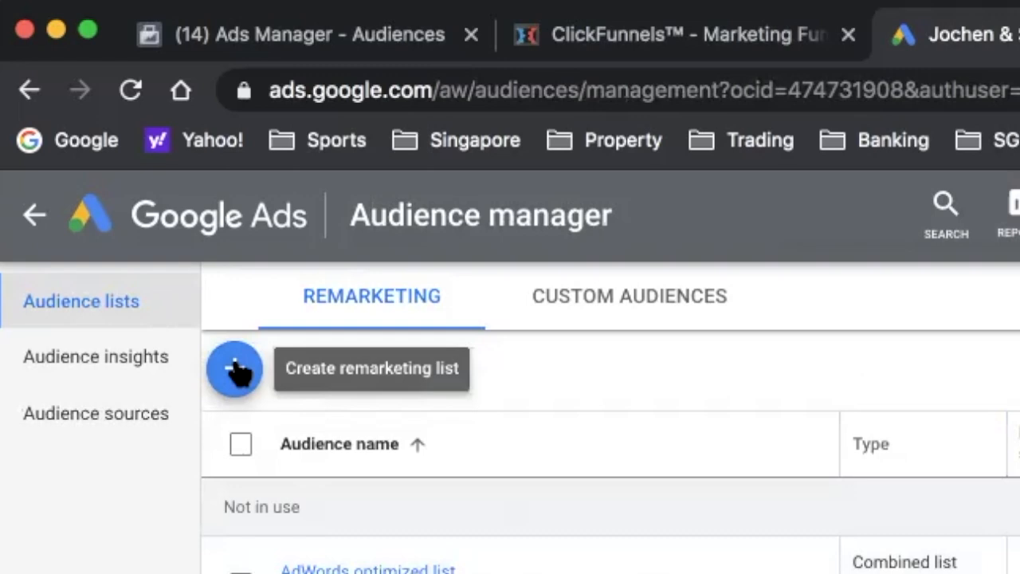
Step: Start a website visitors remarketing list named "Landmark website visitors" with "Visitors of a page" as its list members
left_click(234, 368)
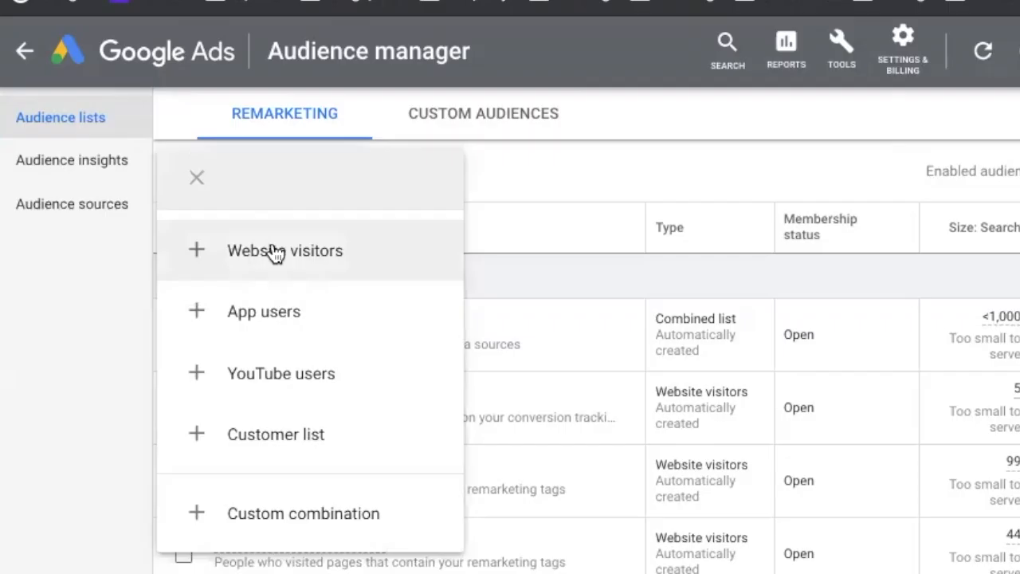
left_click(273, 251)
left_click(280, 160)
type("Landmark website visitors")
left_click(380, 307)
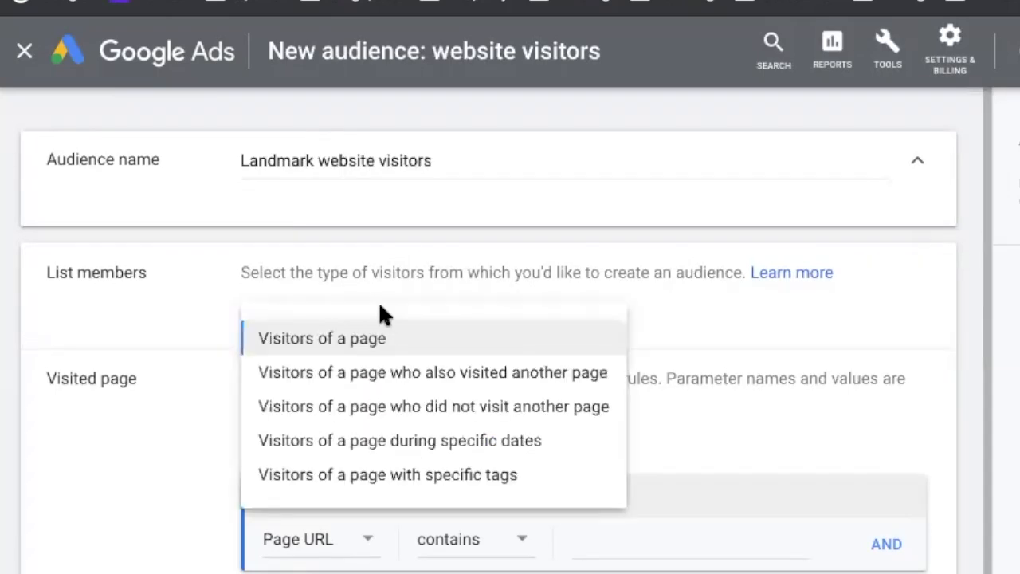
left_click(408, 341)
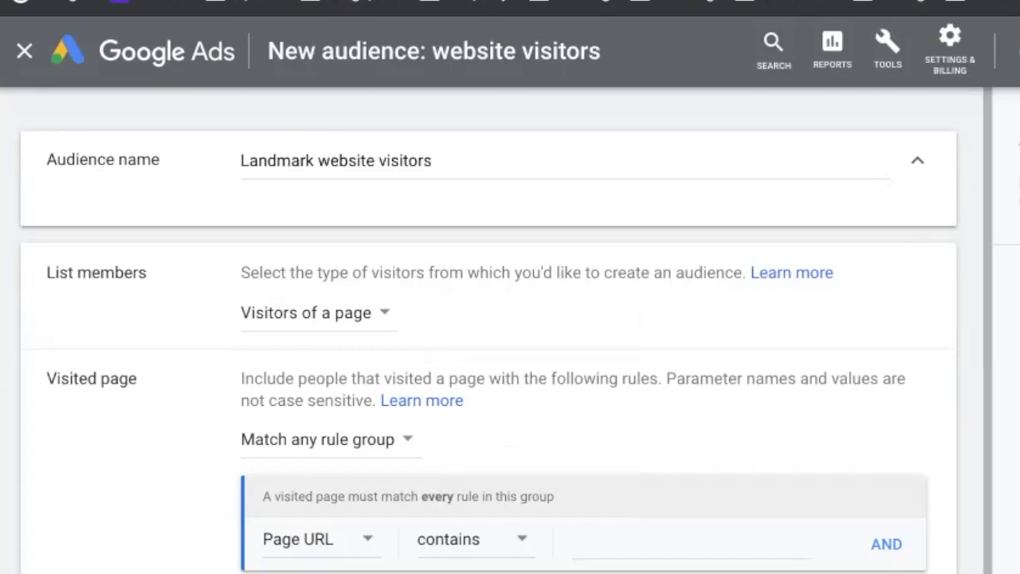
key("ctrl+Tab")
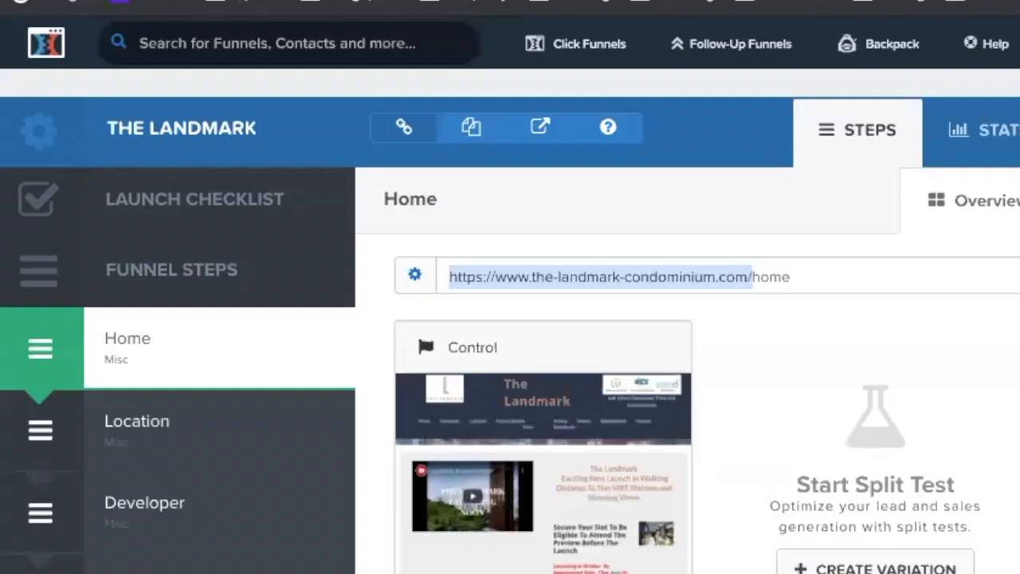
left_click(46, 2)
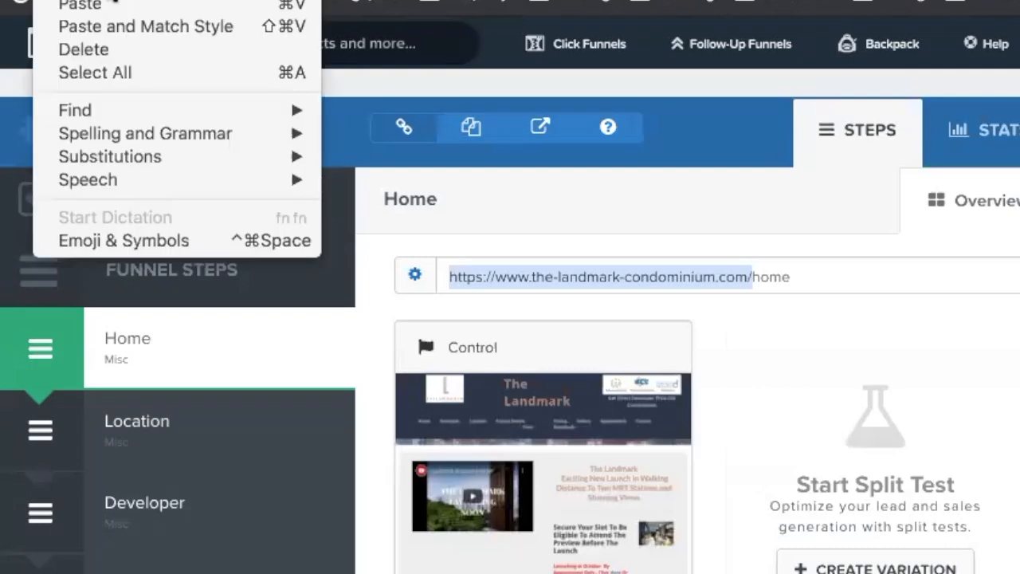
left_click(572, 148)
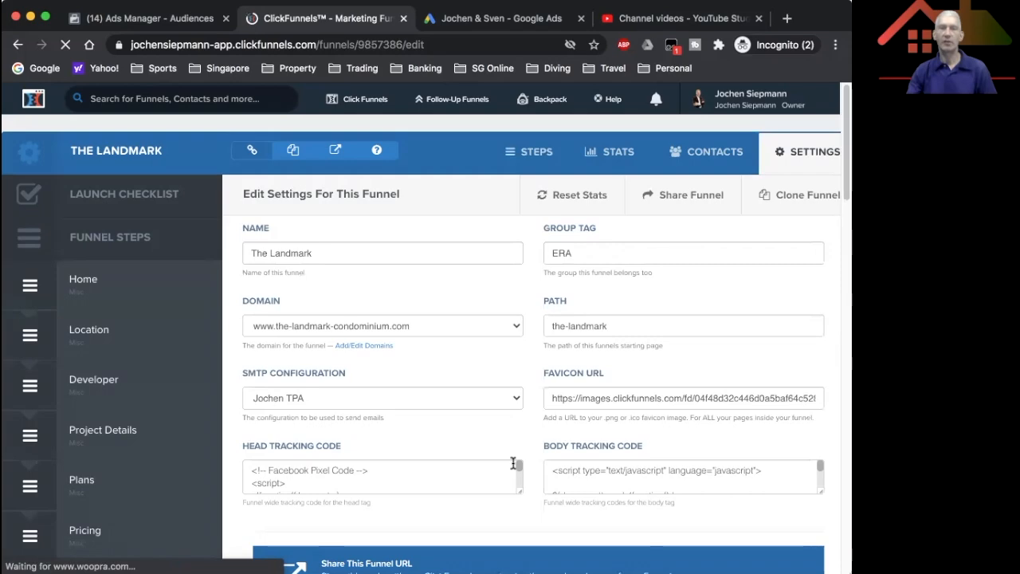
scroll(518, 470, "down", 5)
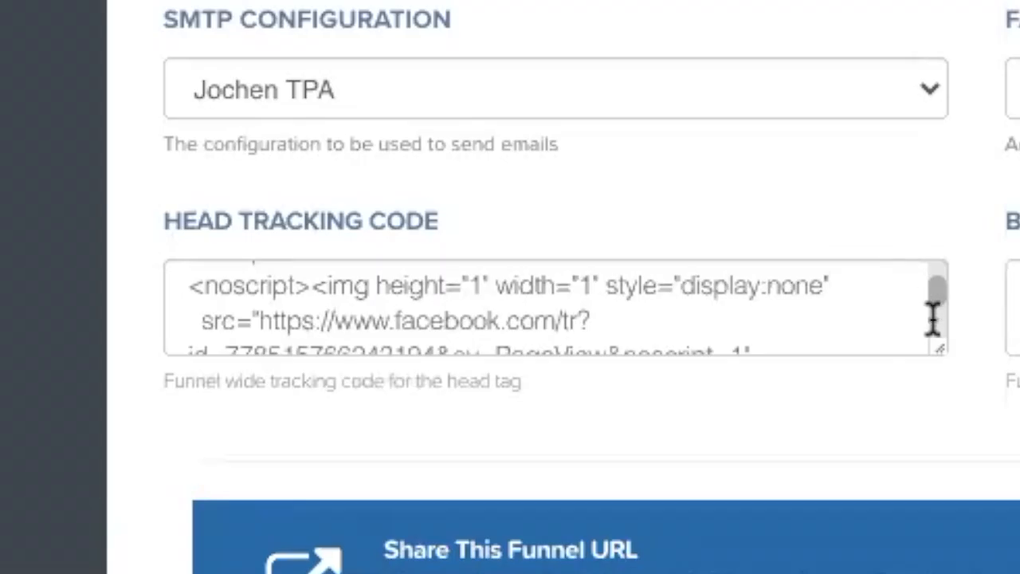
key("ctrl+a")
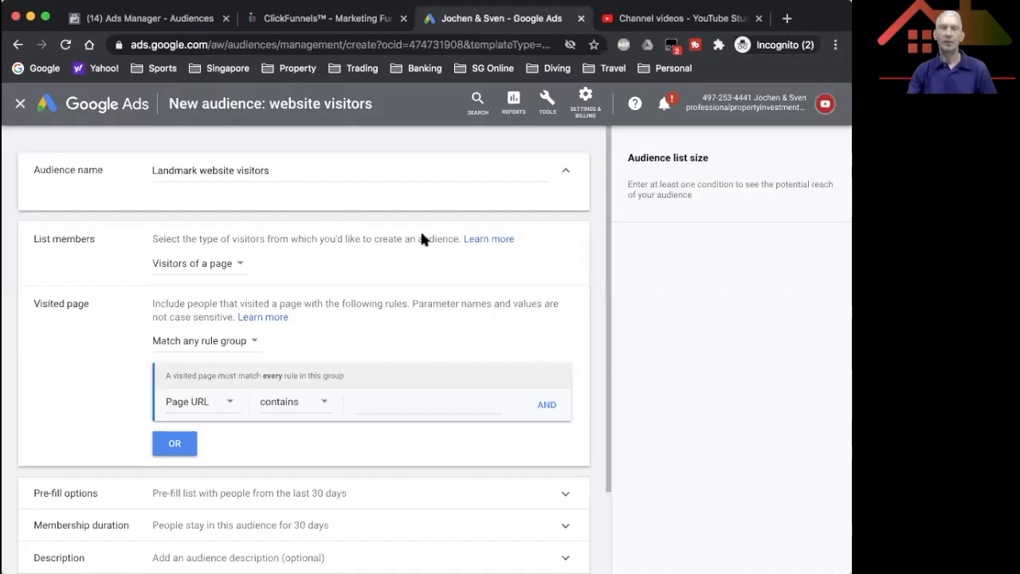
Step: Back in Google Ads, paste the Landmark site URL into the Page URL rule and set its condition to "starts with"
left_click(388, 399)
left_click(36, 0)
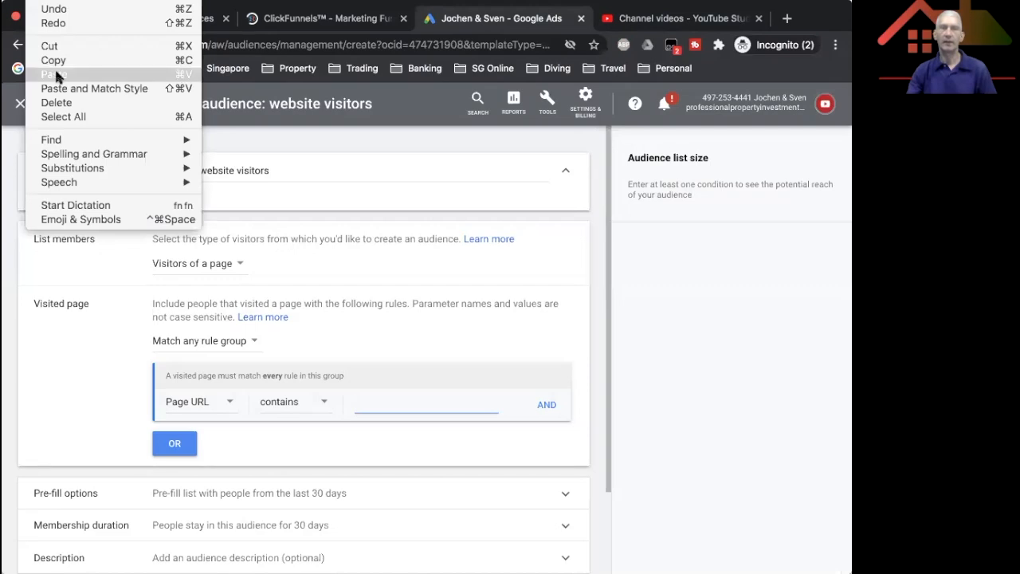
left_click(55, 72)
left_click(324, 404)
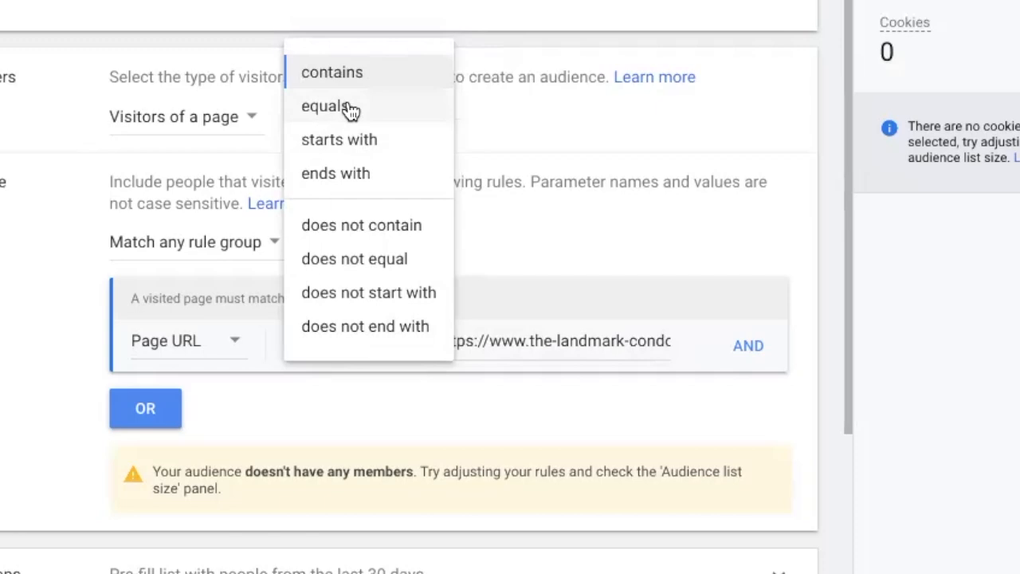
left_click(338, 139)
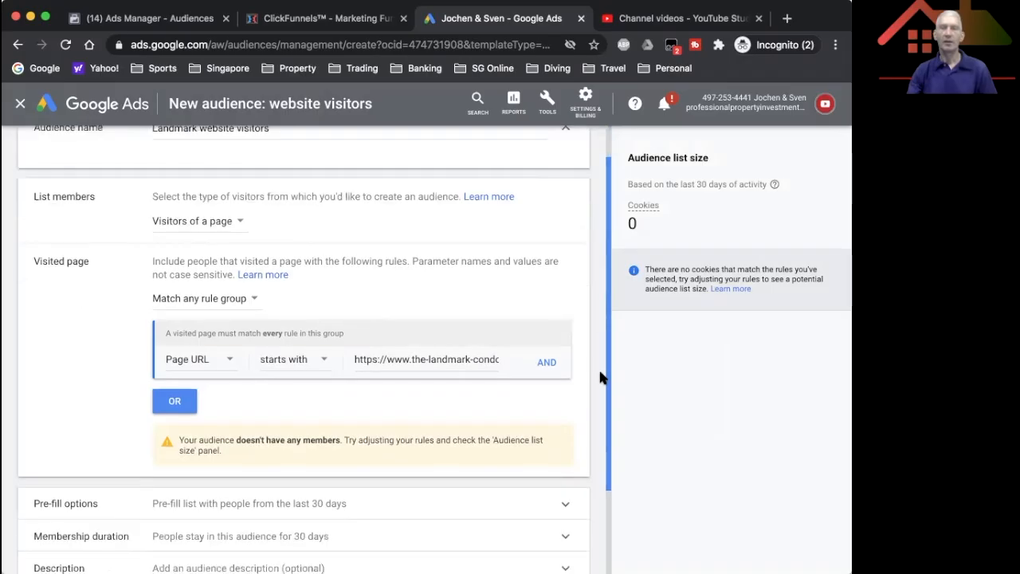
Step: Review the pre-fill options of the website visitors audience without changing the selection
scroll(839, 411, "down", 1)
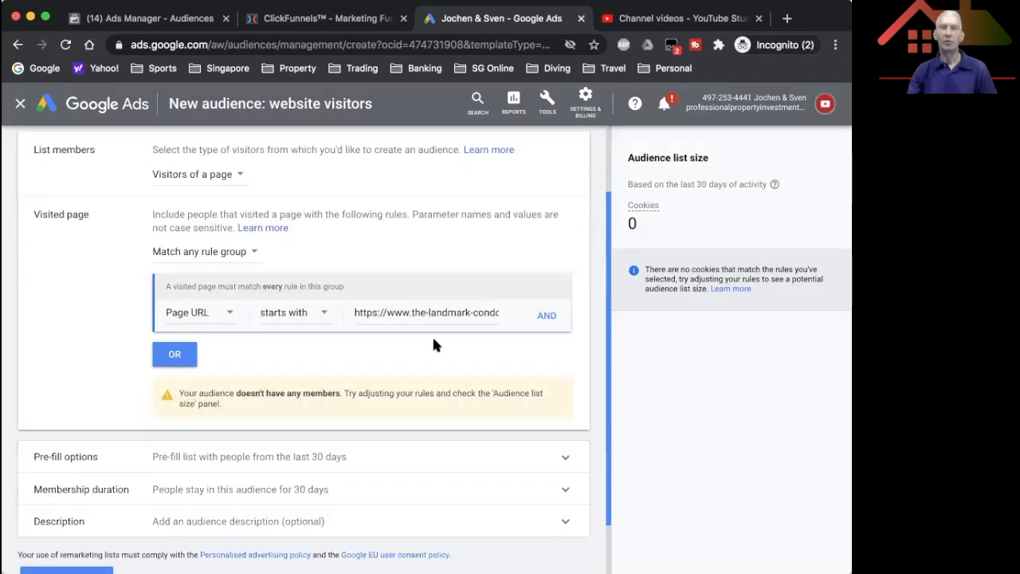
scroll(433, 344, "down", 1)
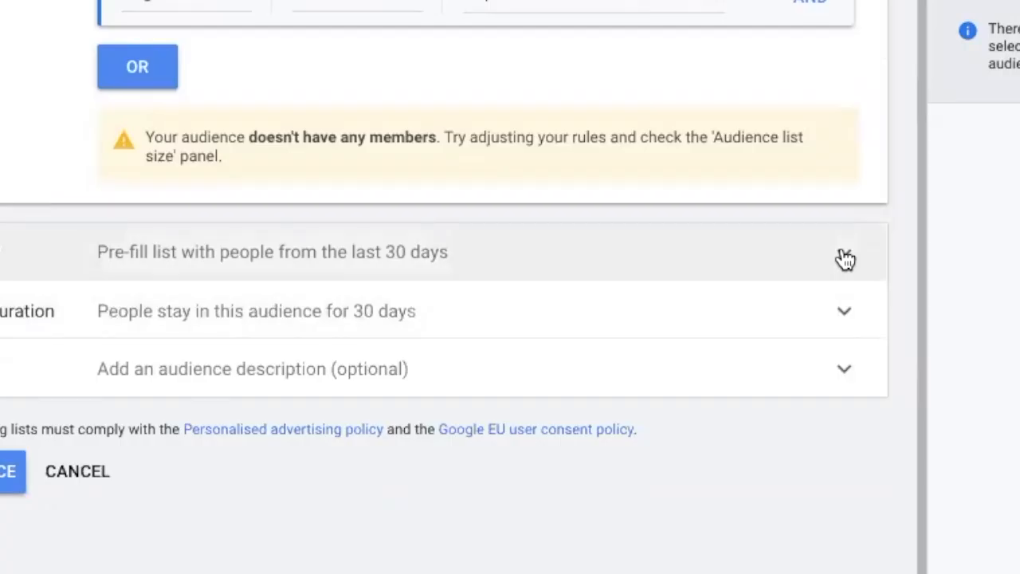
left_click(843, 253)
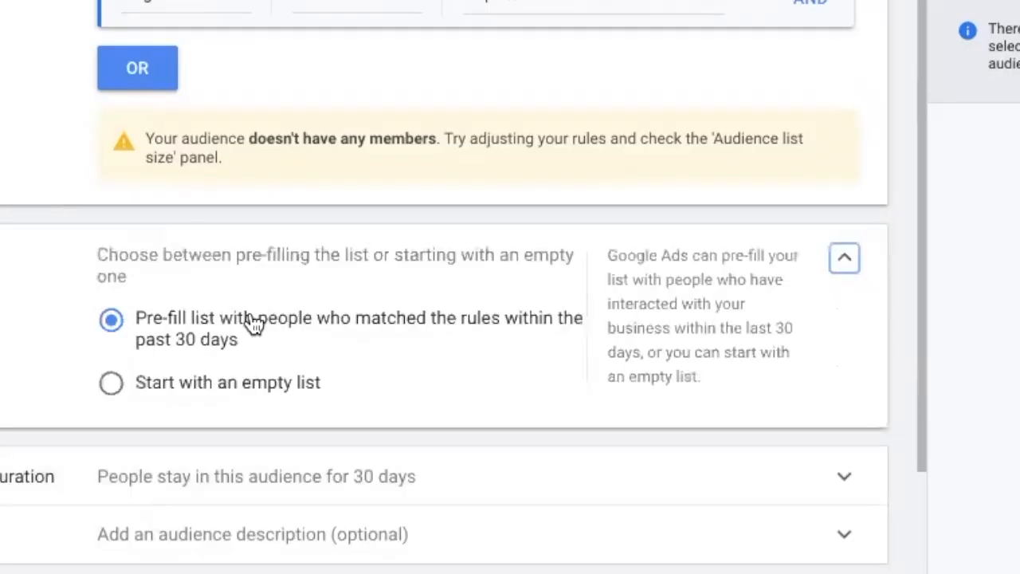
left_click(843, 261)
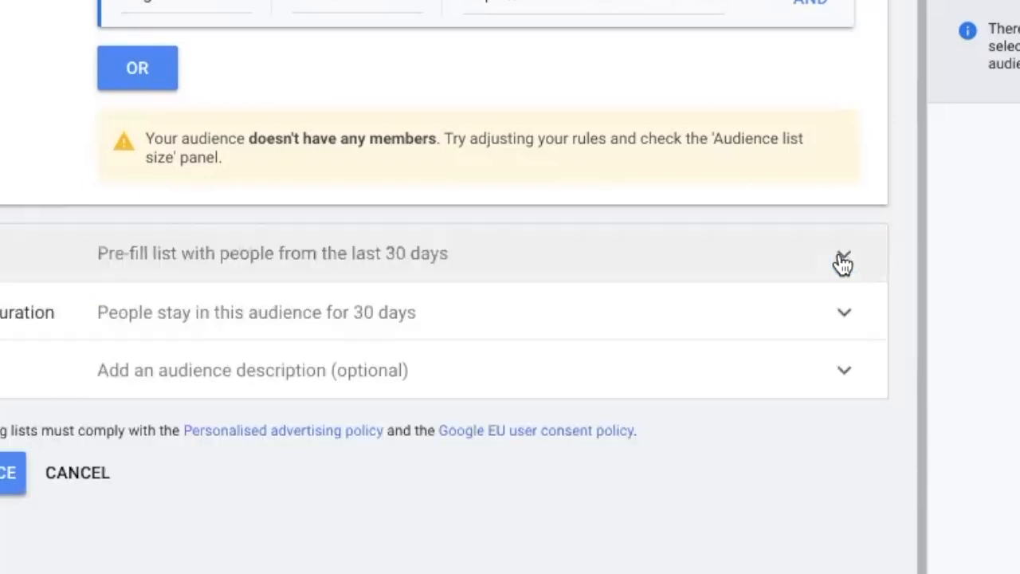
Step: Set the membership duration of the website visitors audience to 180 days
left_click(843, 312)
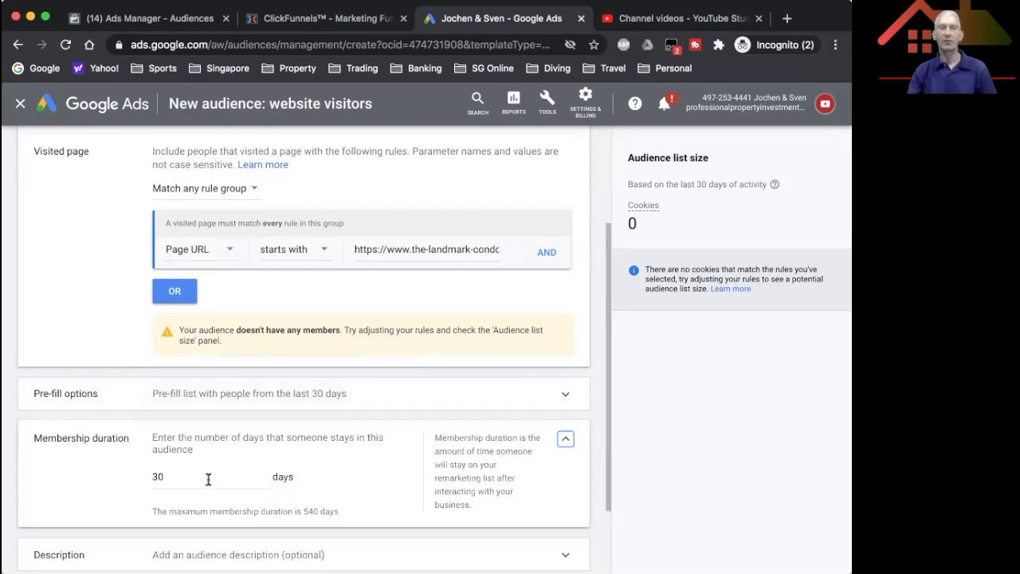
left_click(206, 476)
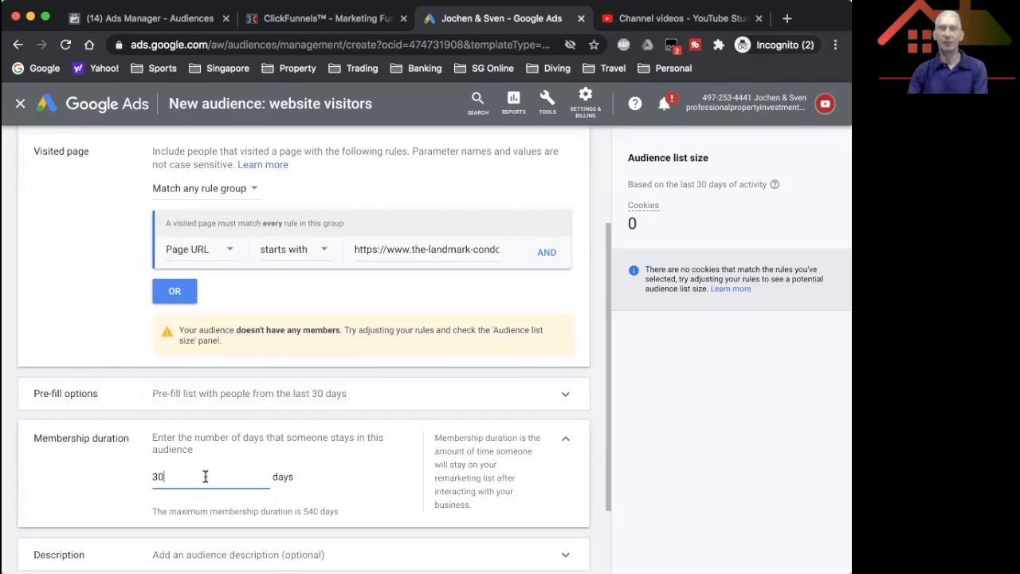
key("BackSpace")
key("BackSpace")
type("018")
type("0")
key("BackSpace")
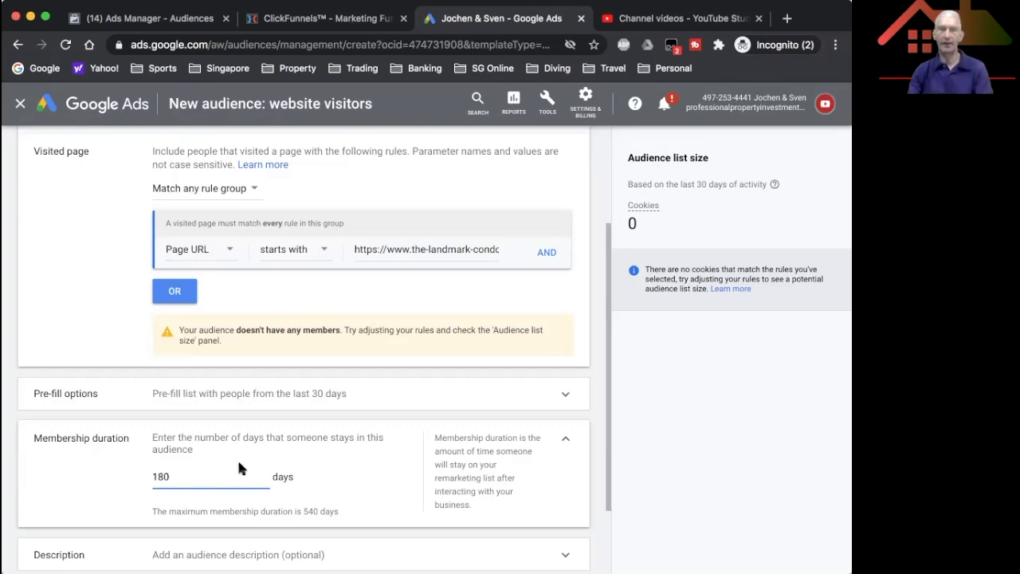
Step: Create the "Landmark website visitors" audience and check its entry in the remarketing list
scroll(604, 410, "down", 2)
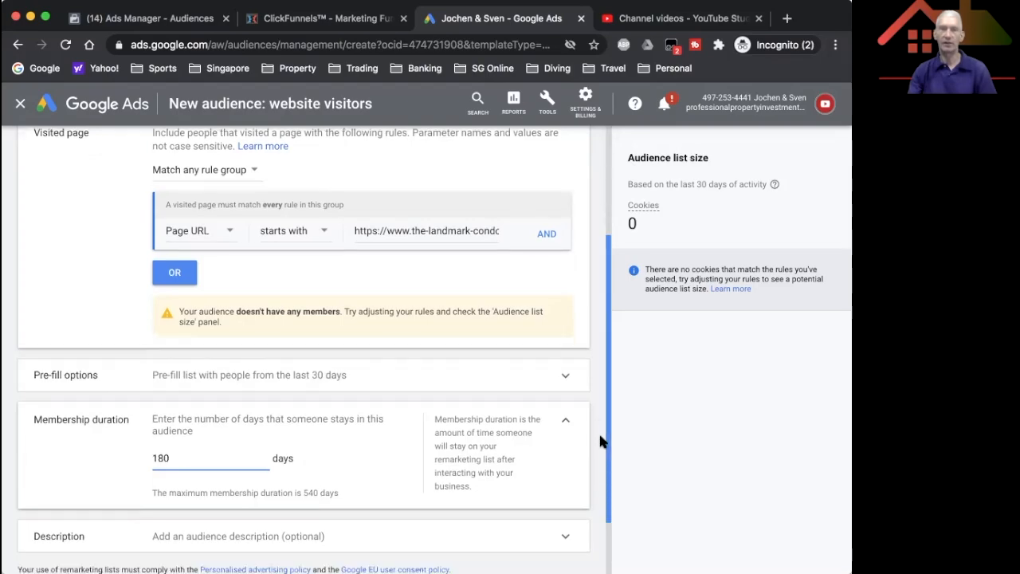
left_click(108, 478)
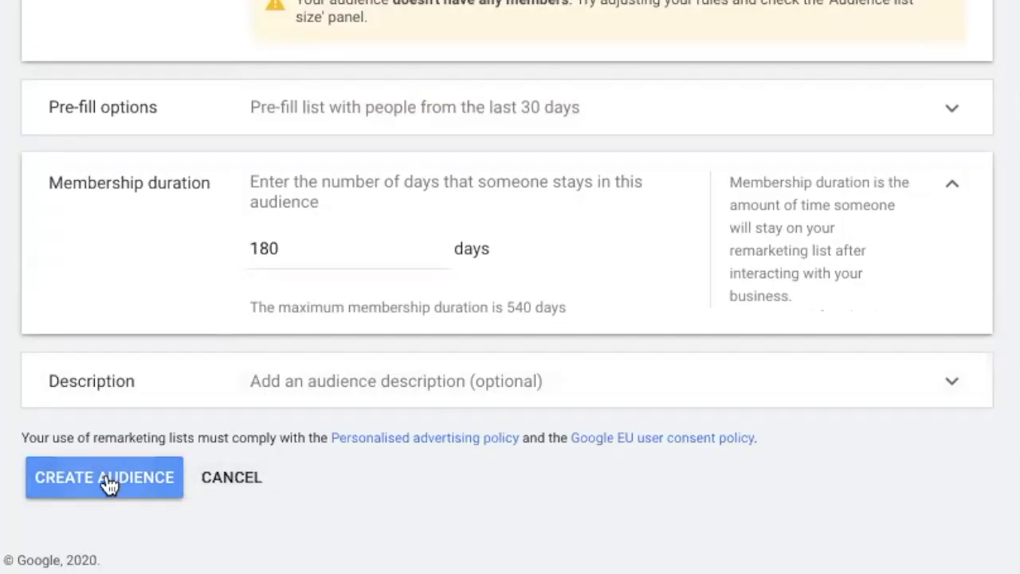
mouse_move(170, 278)
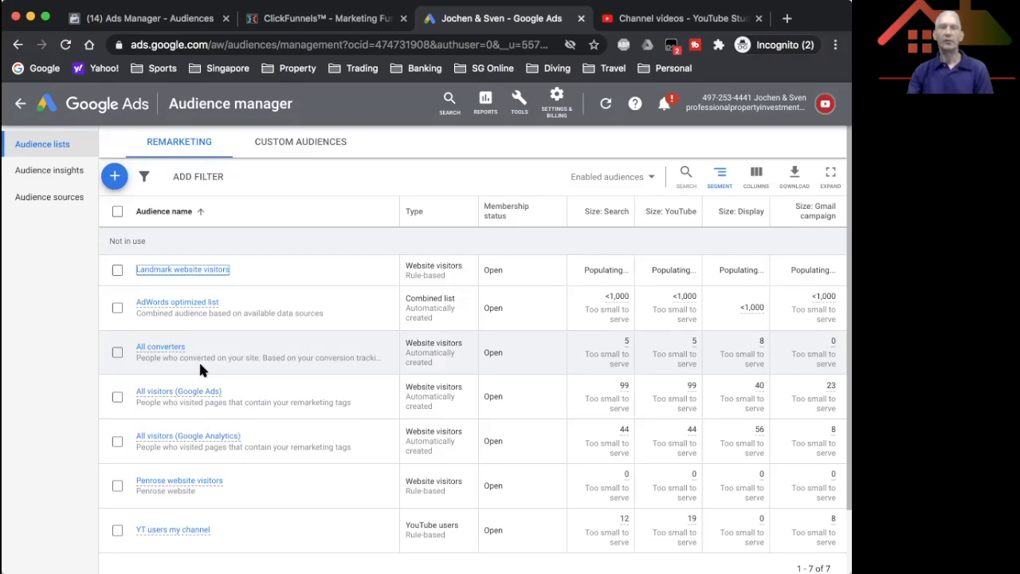
Step: Start a YouTube users audience named "Landmark videos" with "Viewed certain videos" as its list members
left_click(114, 177)
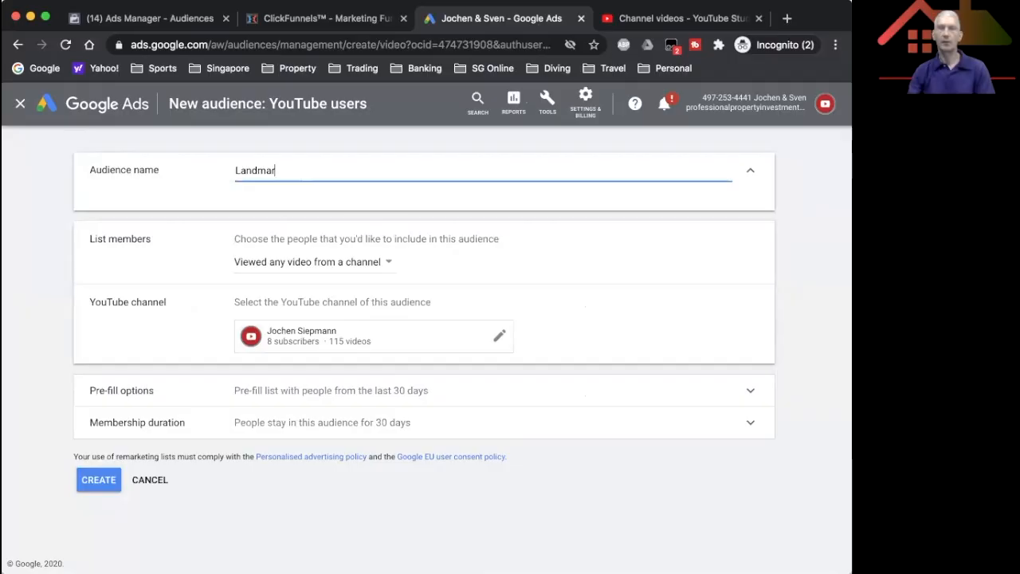
type("k videos")
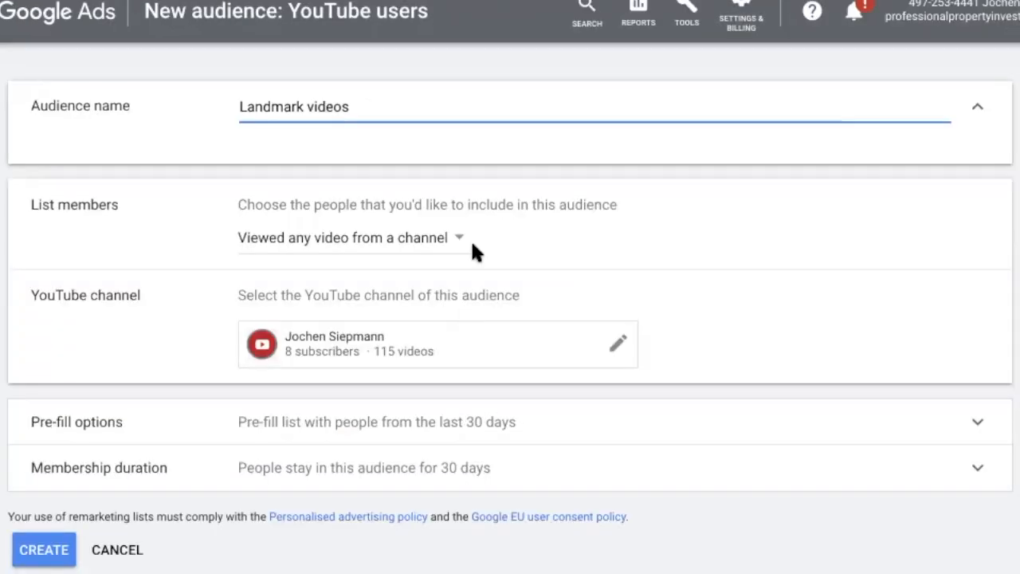
left_click(552, 285)
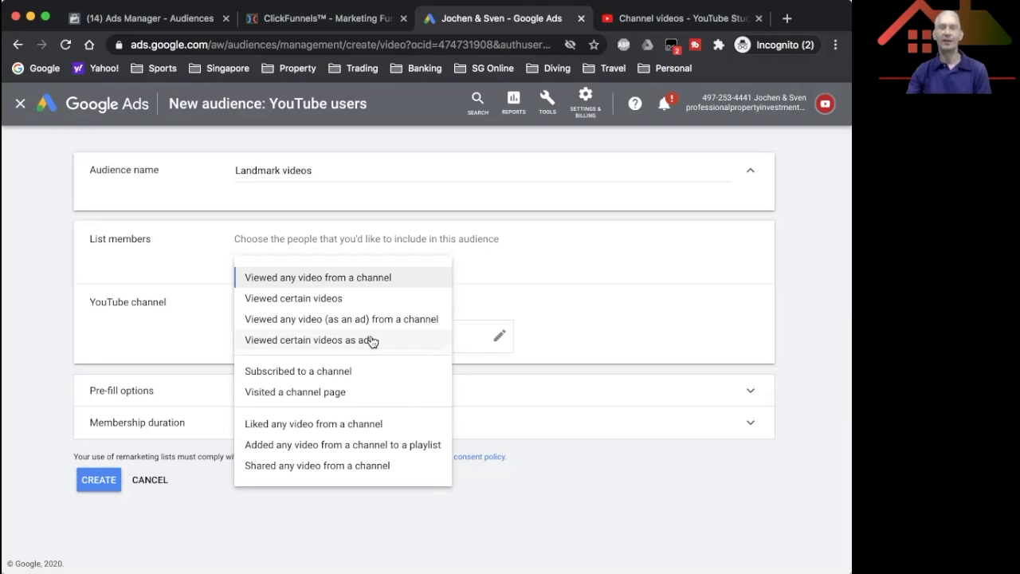
left_click(335, 298)
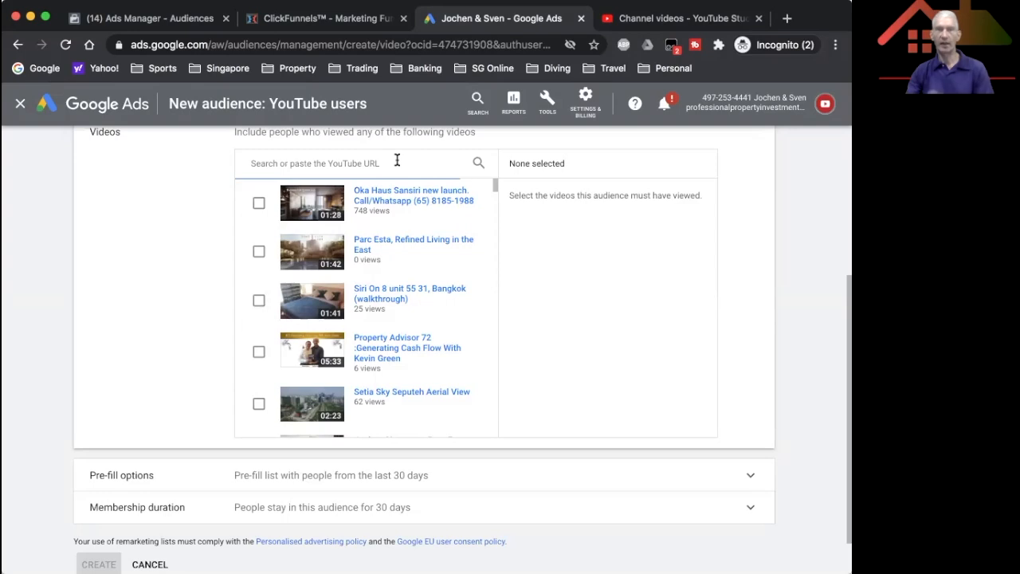
Step: Add The Landmark Singapore, Night Time Views, Daytime Views, Singapore teaser and location videos to the audience using their YouTube URLs copied from YouTube Studio
type("https://youtu.be/PWBIXHIrg8U")
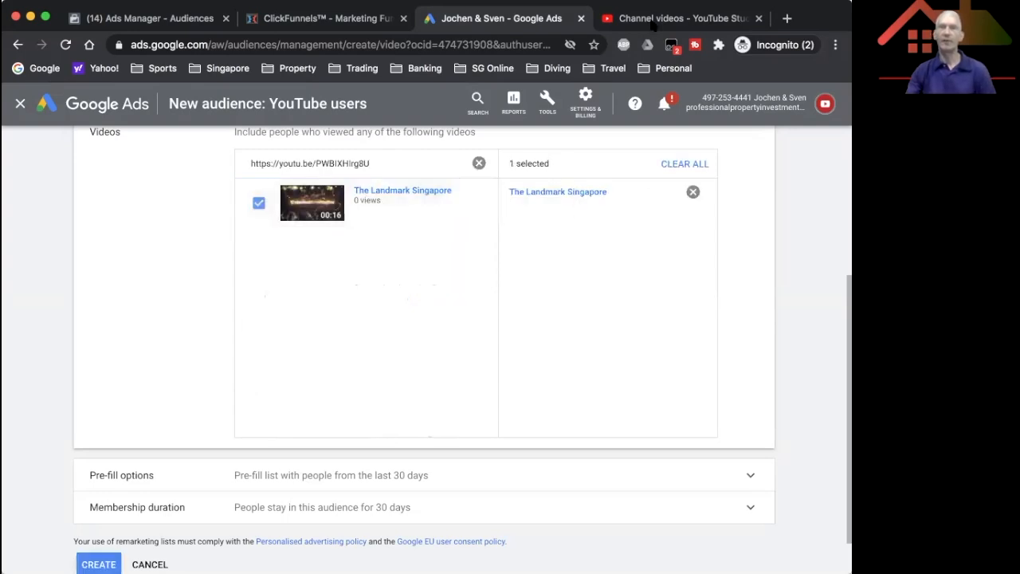
left_click(677, 18)
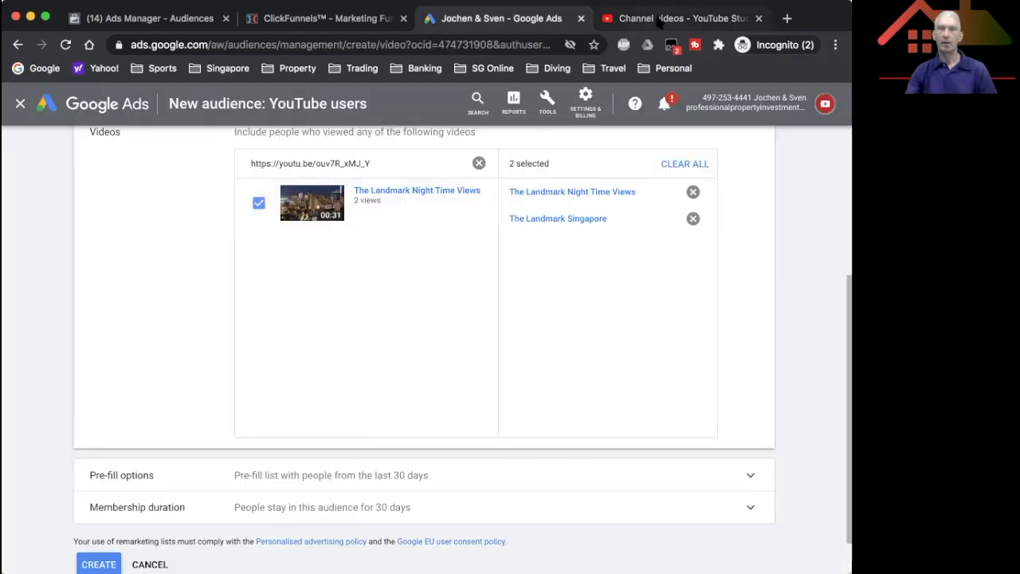
left_click(657, 17)
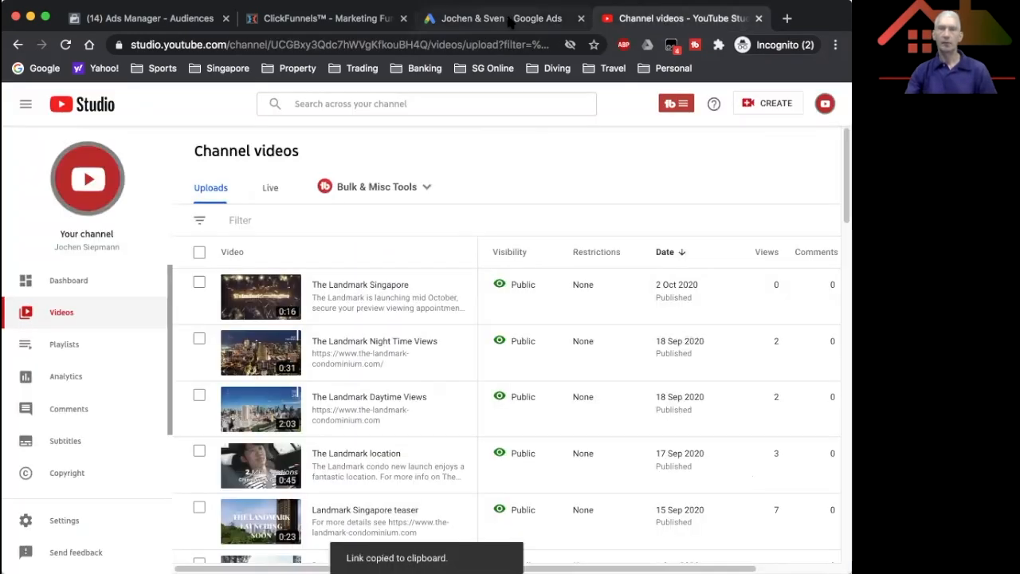
left_click(507, 18)
left_click_drag(384, 164, 209, 159)
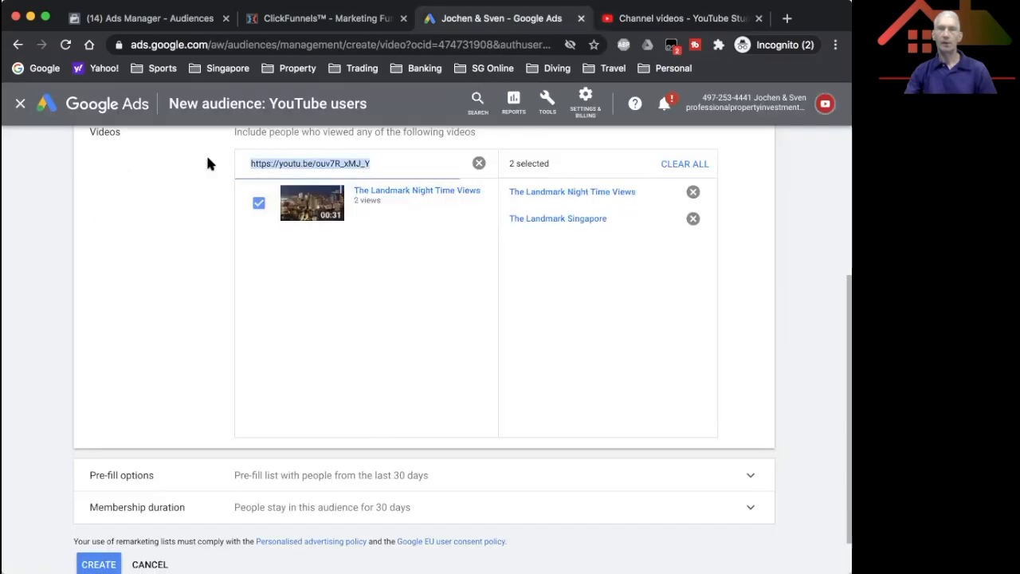
key("super+v")
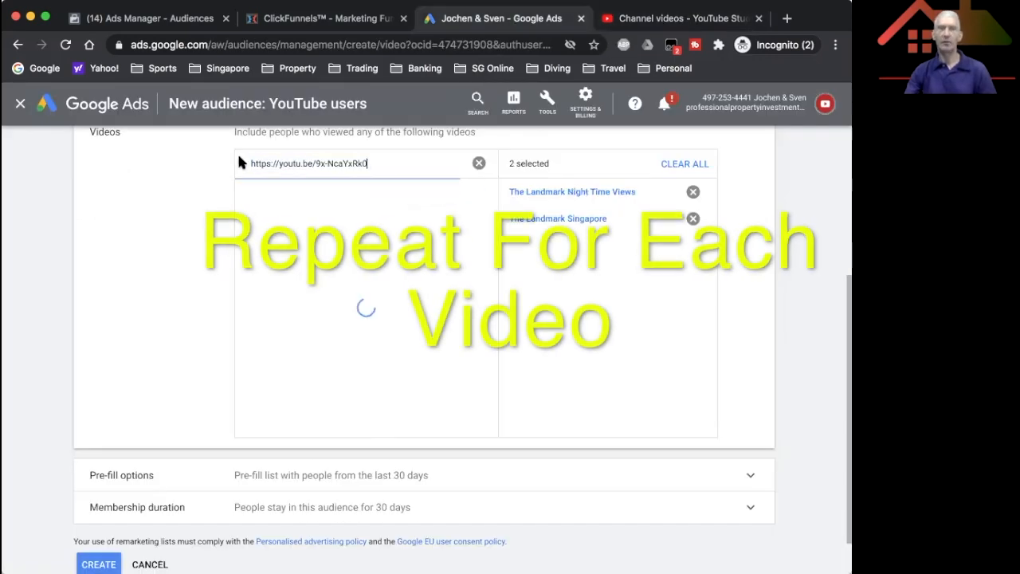
left_click(259, 203)
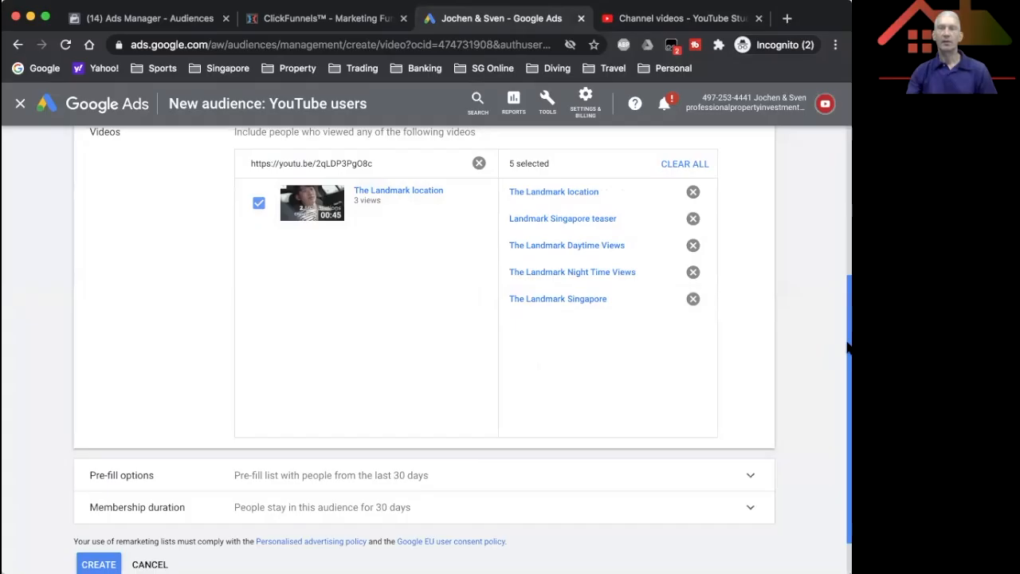
Step: Review the pre-fill options of the video viewers audience, keeping the past 30 days, and set its membership duration to 180 days
left_click_drag(847, 343, 776, 390)
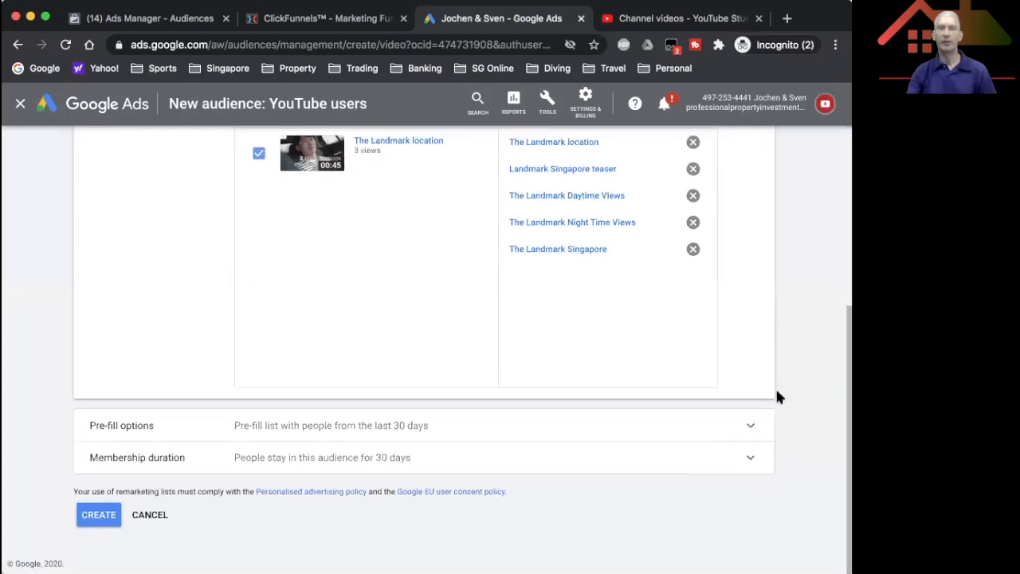
left_click(719, 423)
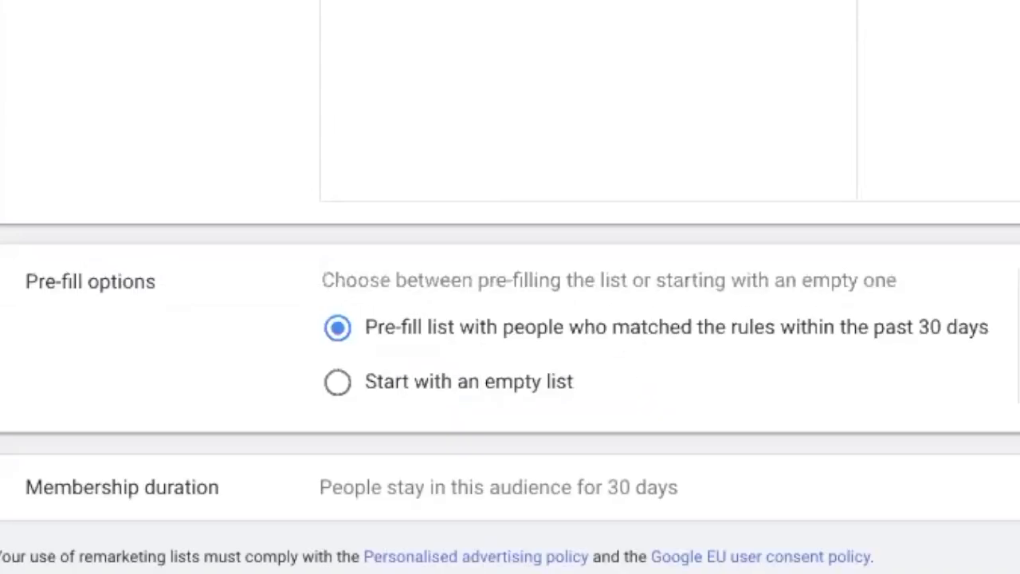
scroll(510, 319, "down", 1)
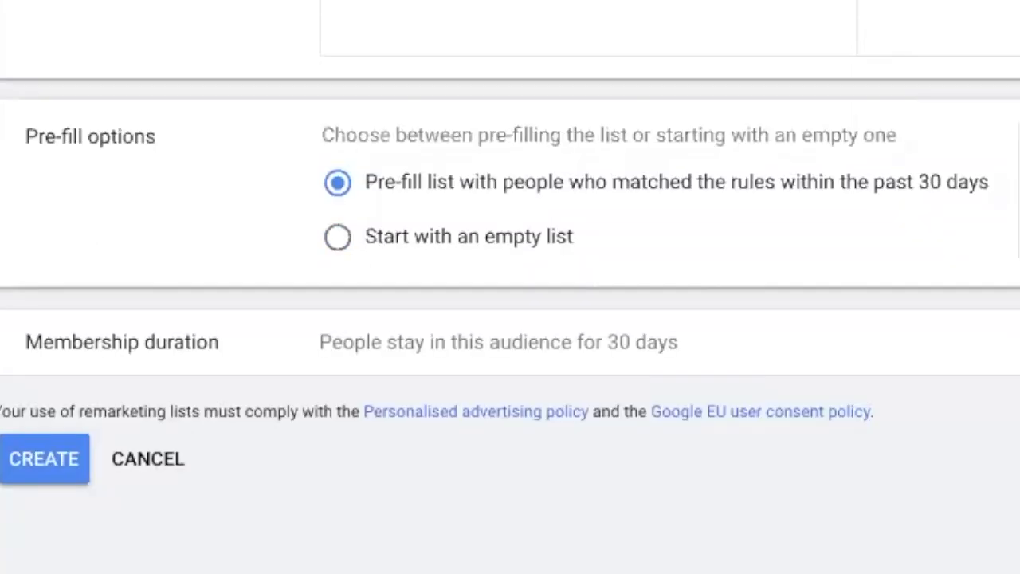
left_click(394, 434)
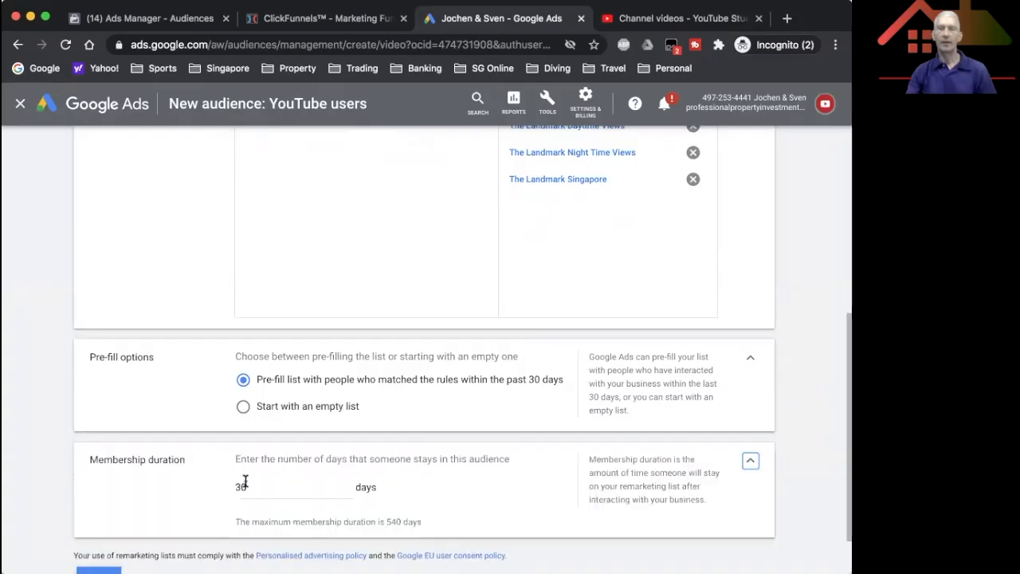
double_click(259, 482)
type("01")
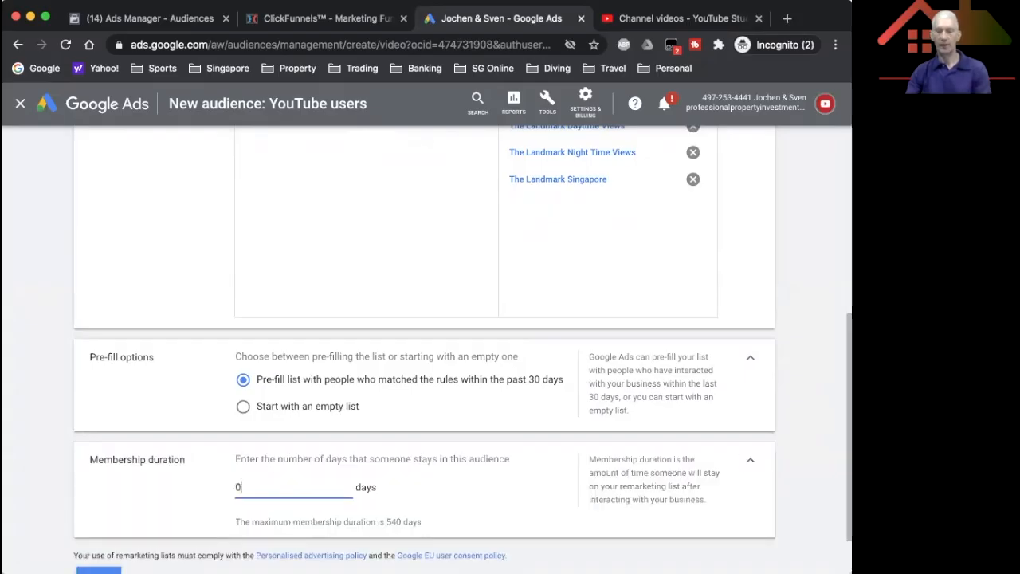
type("80")
left_click(240, 484)
key("BackSpace")
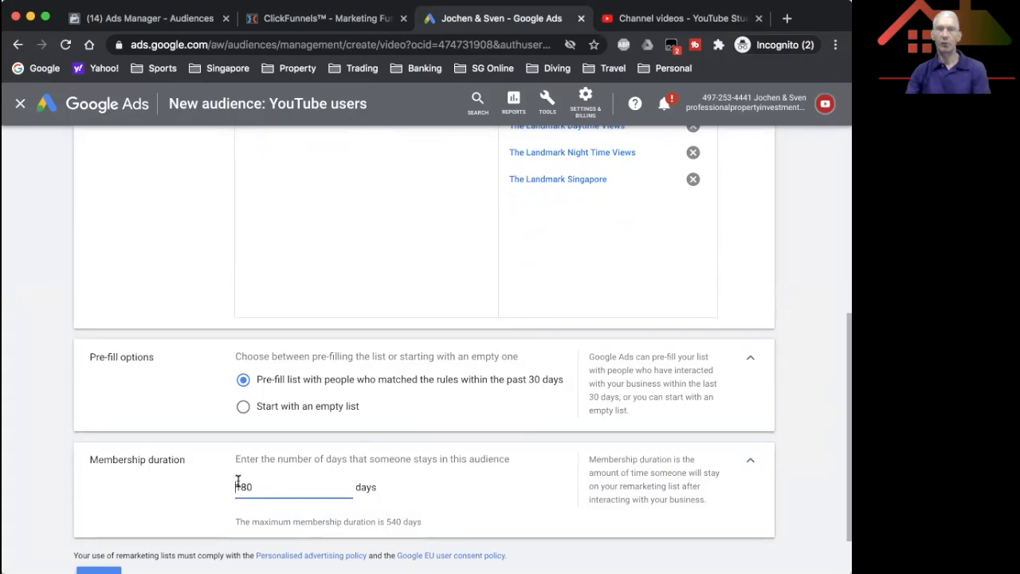
Step: Create the "Landmark videos" audience and check its entry in the remarketing list
scroll(837, 371, "down", 2)
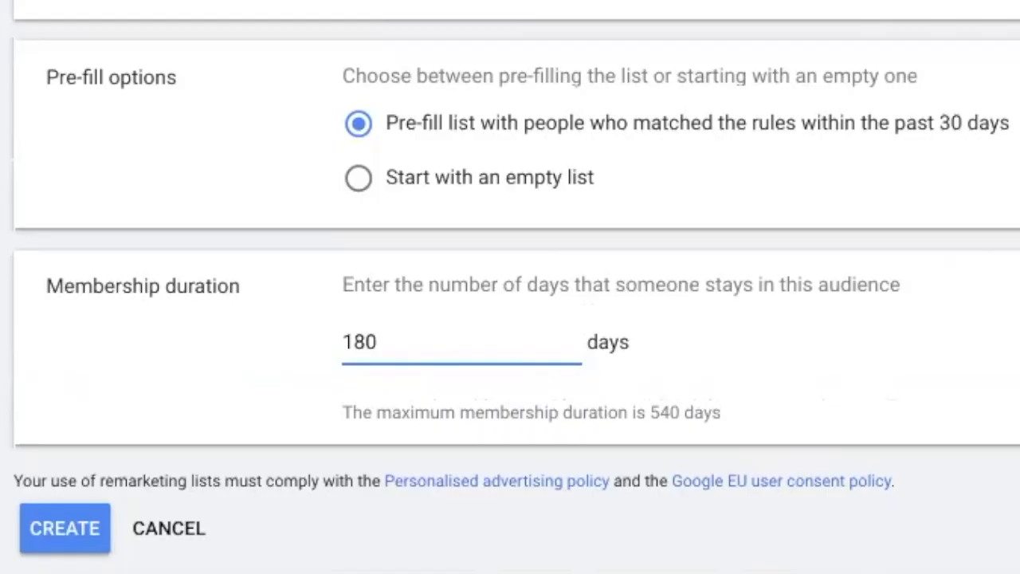
left_click(99, 570)
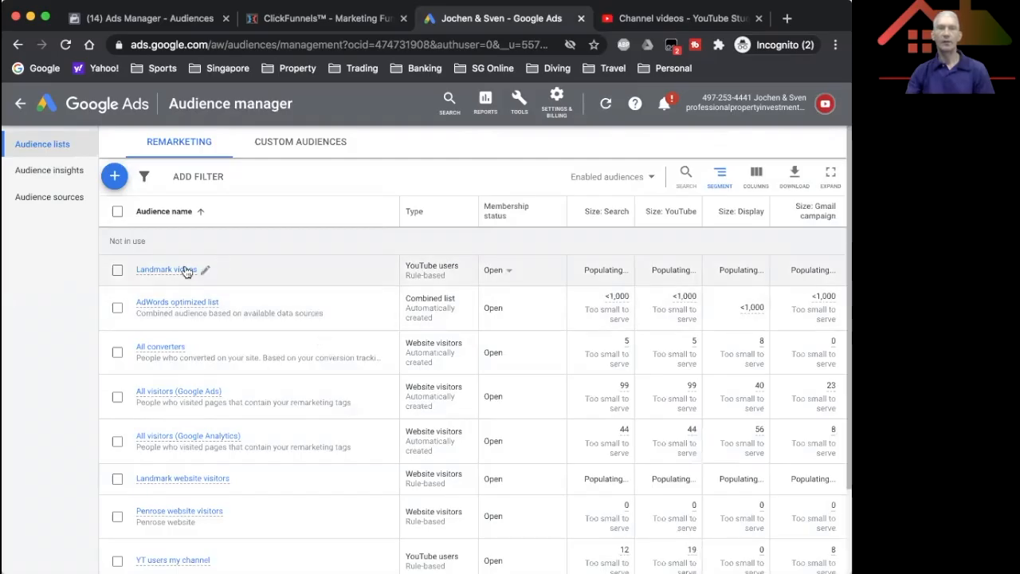
mouse_move(183, 269)
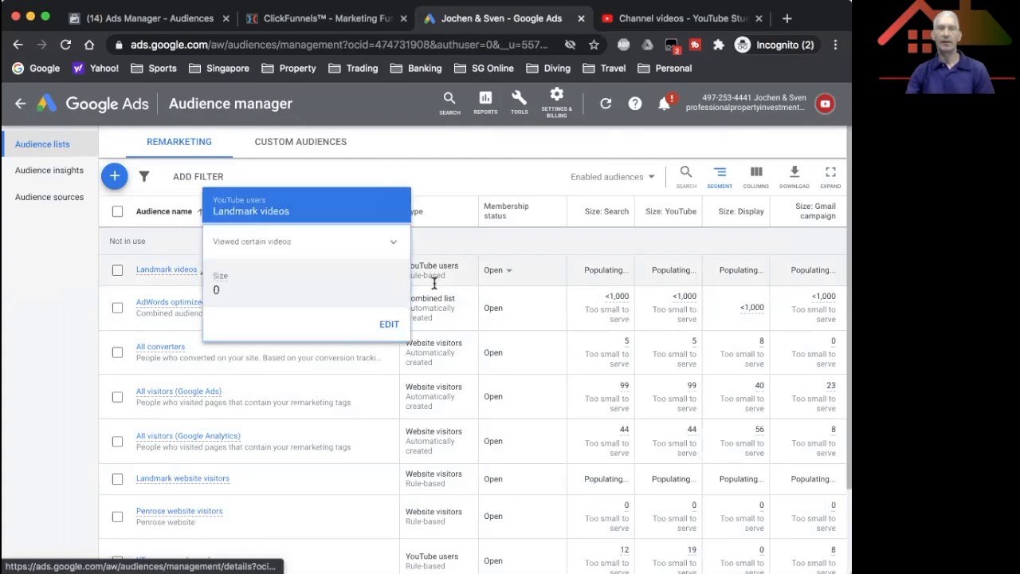